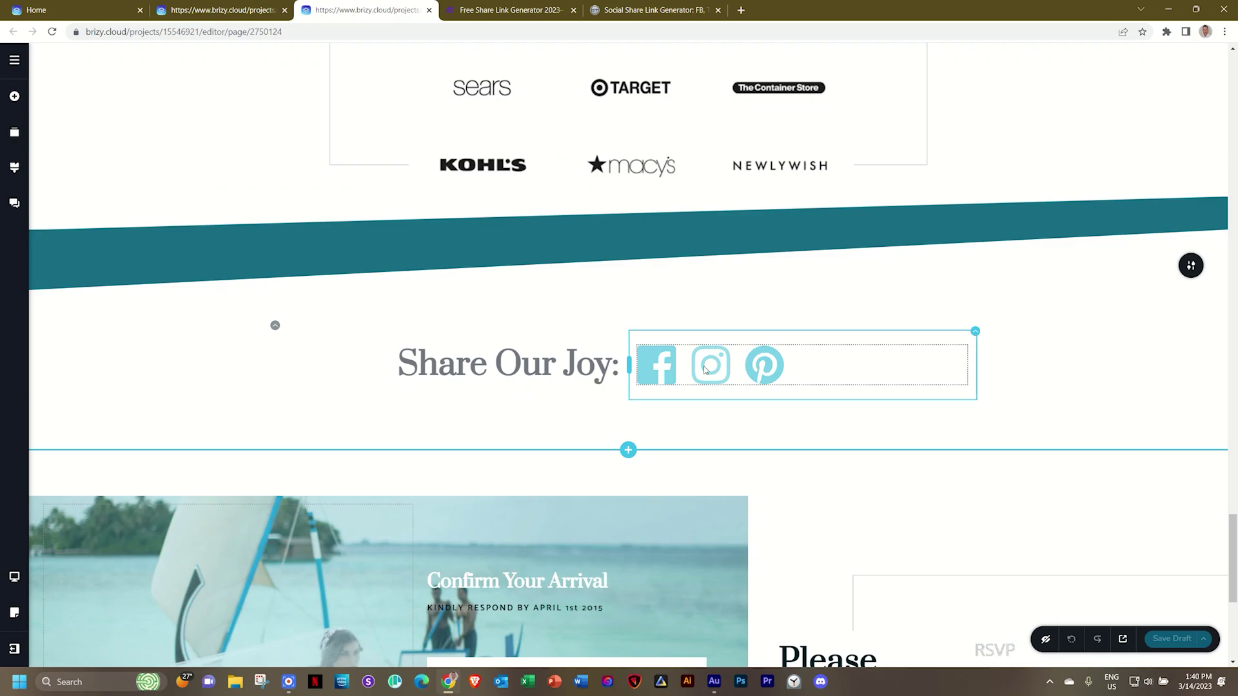
# Review the Facebook share icon's link settings, then publish the wedding page.
pyautogui.click(656, 365)
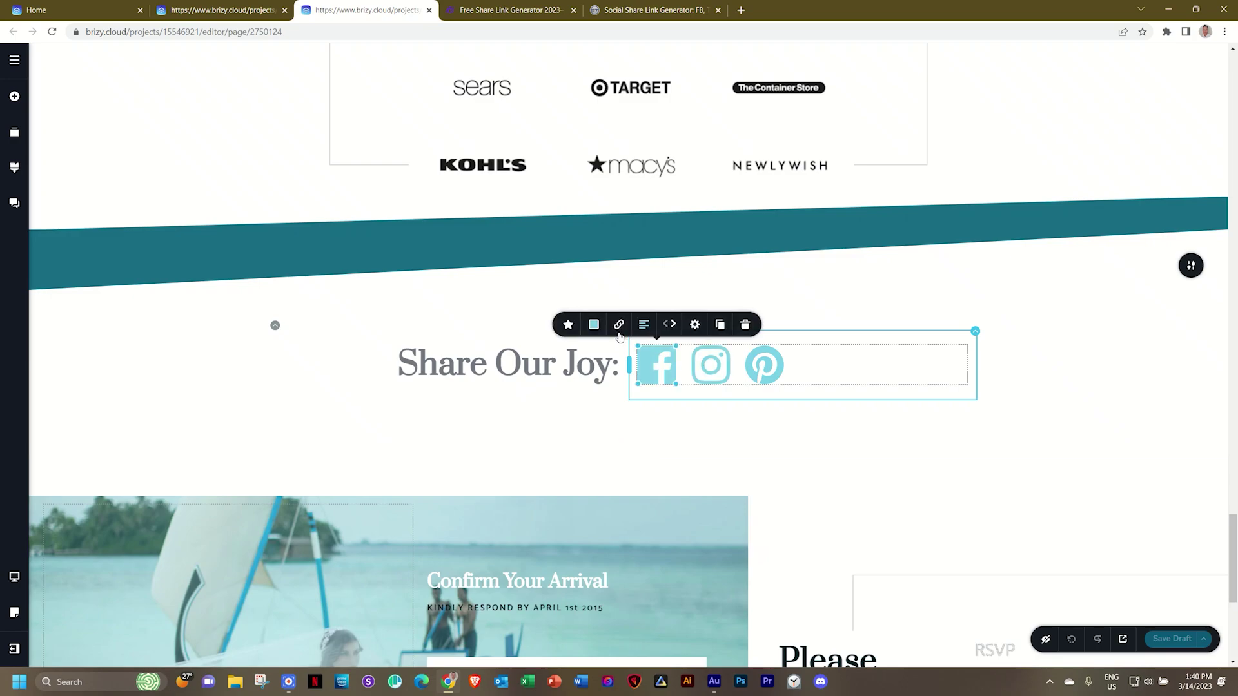
pyautogui.click(620, 325)
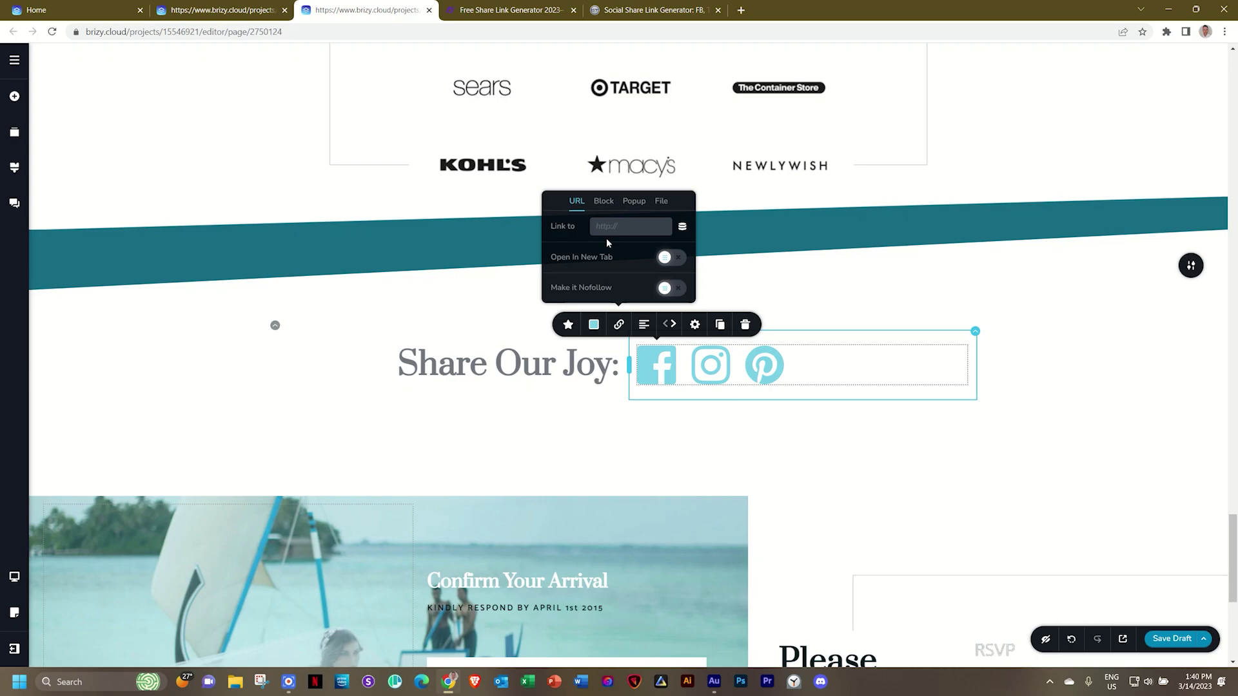
pyautogui.click(1012, 377)
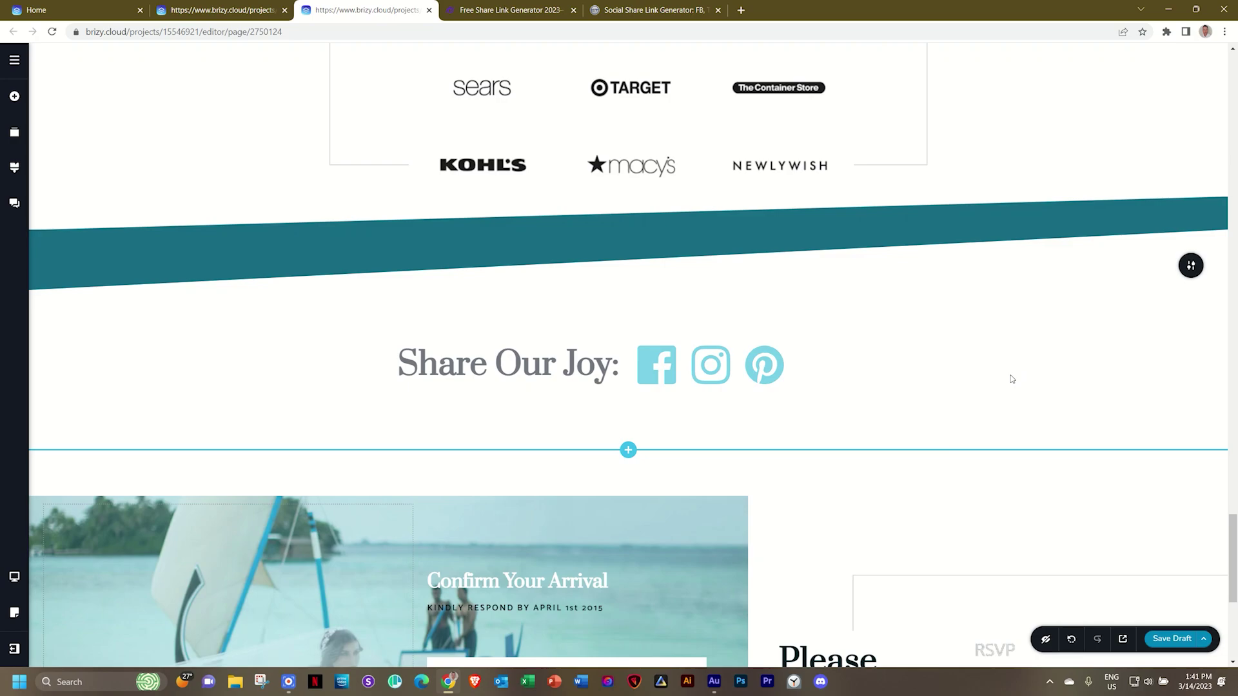
pyautogui.click(1202, 639)
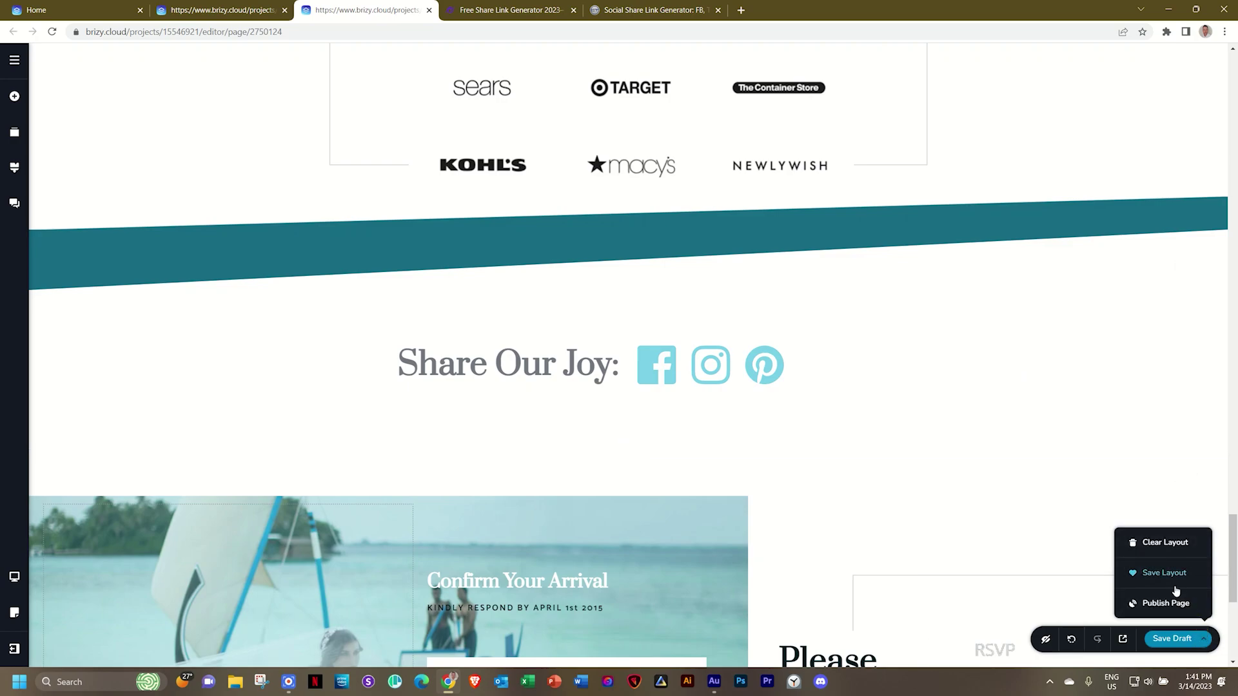
pyautogui.click(1165, 603)
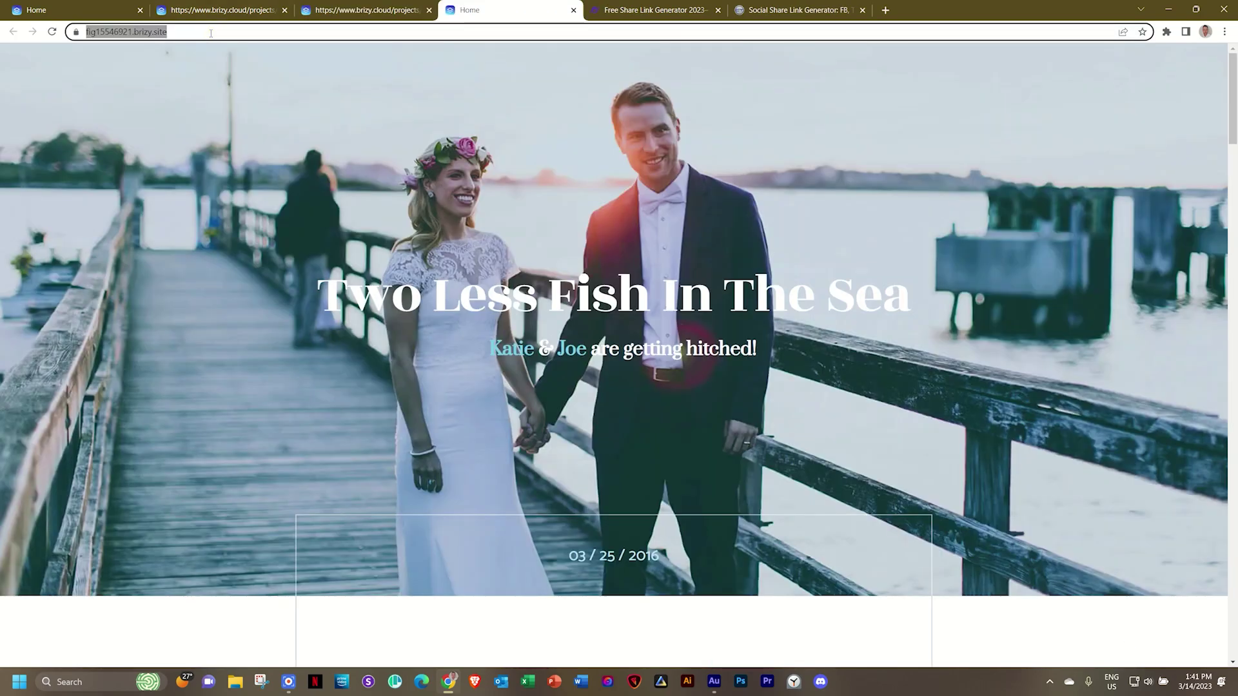
# Compare the Share Link Creator with the other share link generator tab.
pyautogui.click(655, 10)
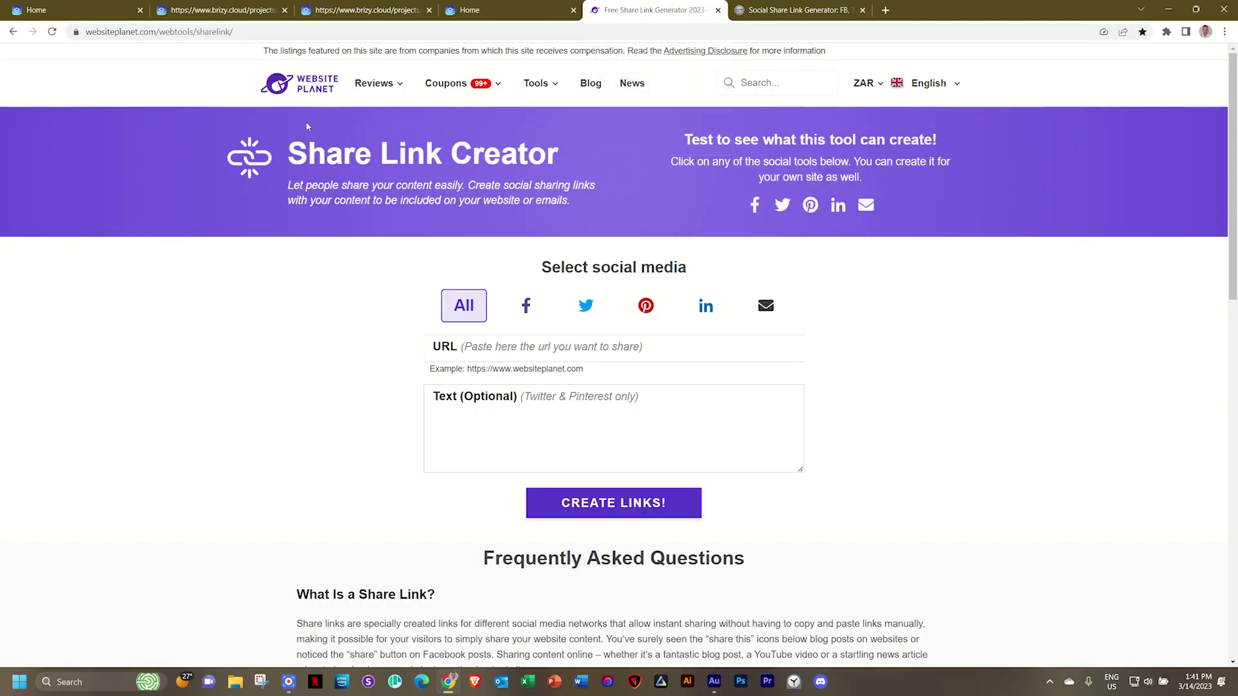
pyautogui.click(801, 9)
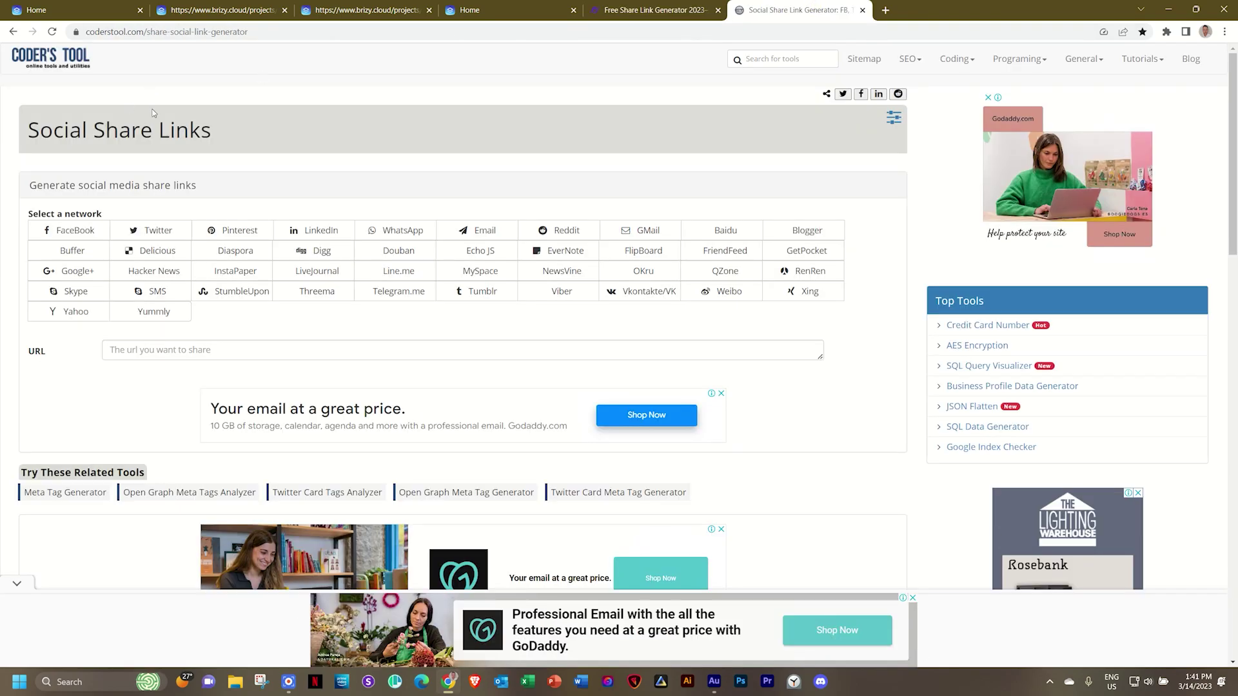
pyautogui.click(645, 10)
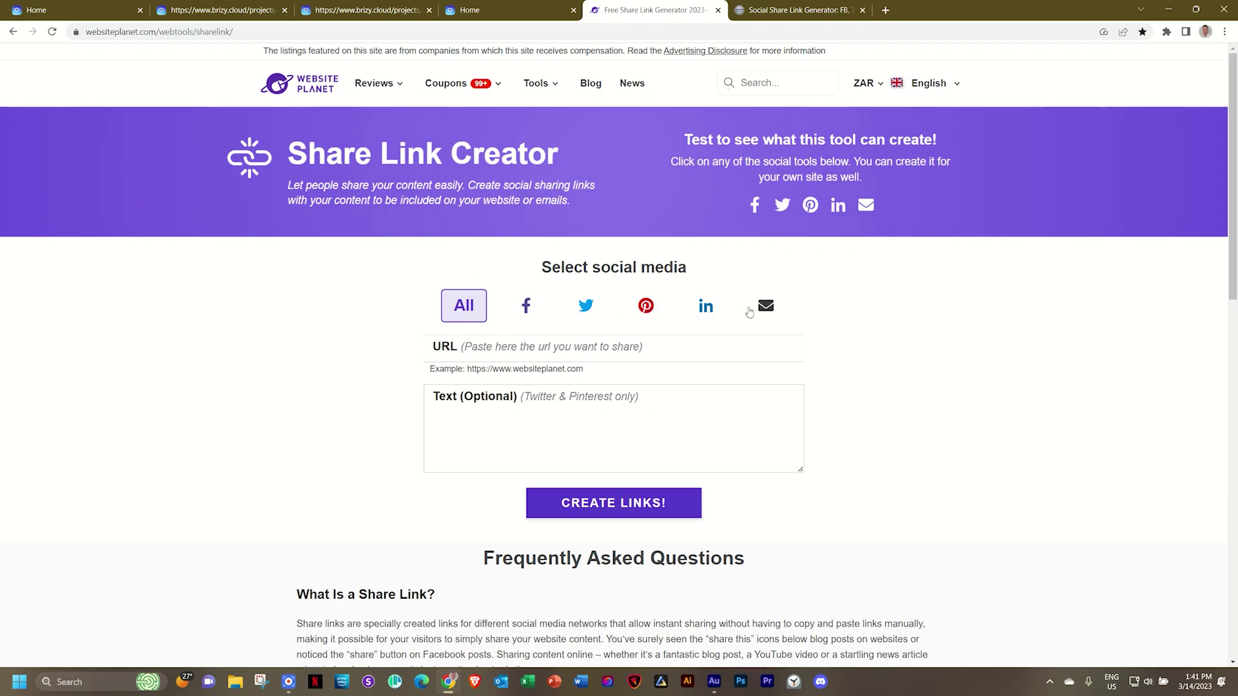
# Generate and copy a LinkedIn share link for the pasted live site address.
pyautogui.click(705, 305)
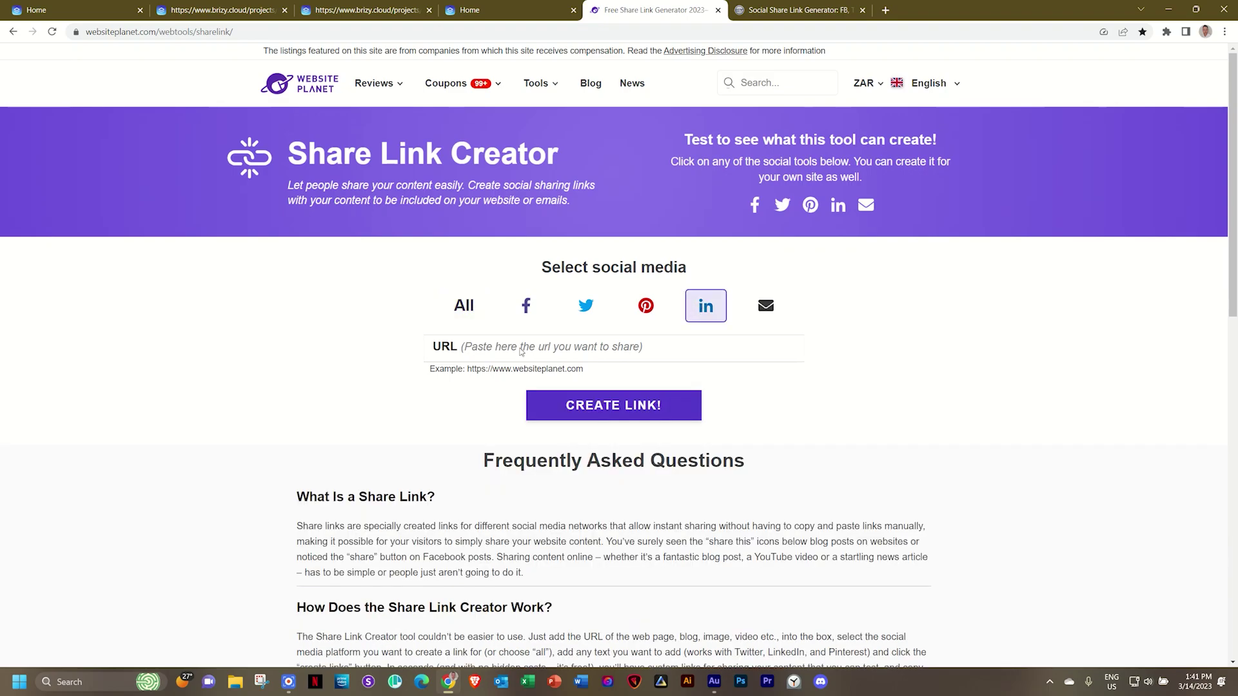
pyautogui.click(595, 346)
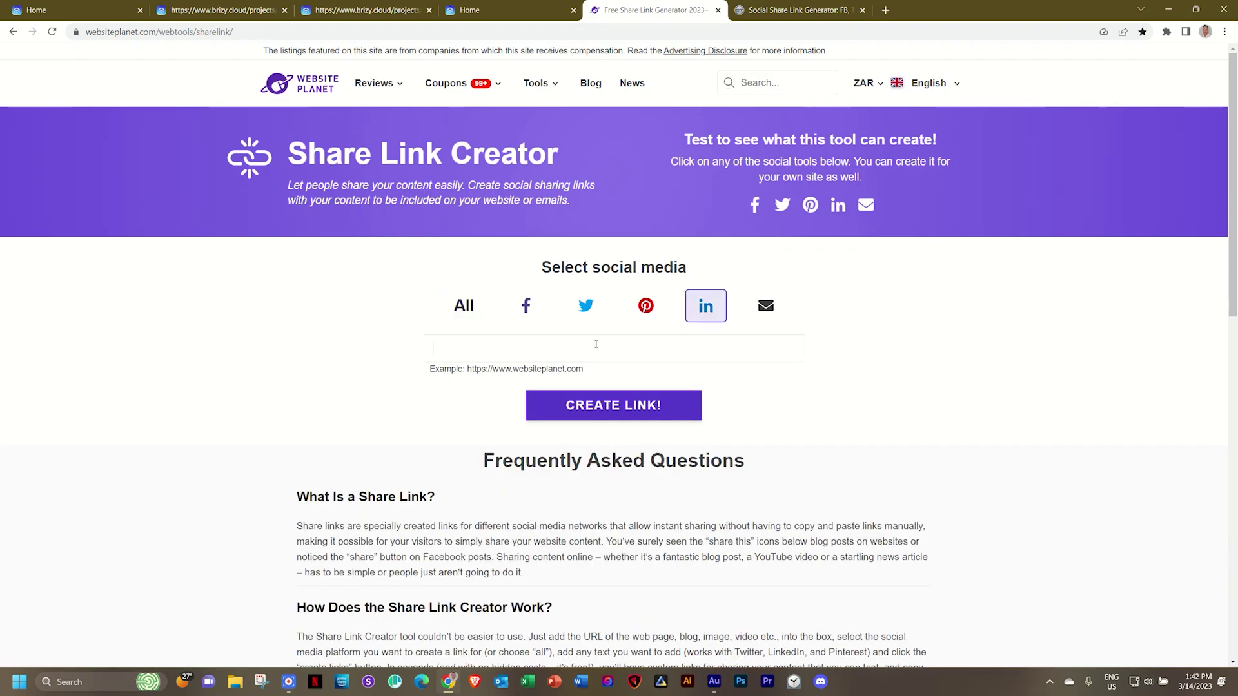
pyautogui.write('https://fig15546921.brizy.site/')
pyautogui.click(598, 406)
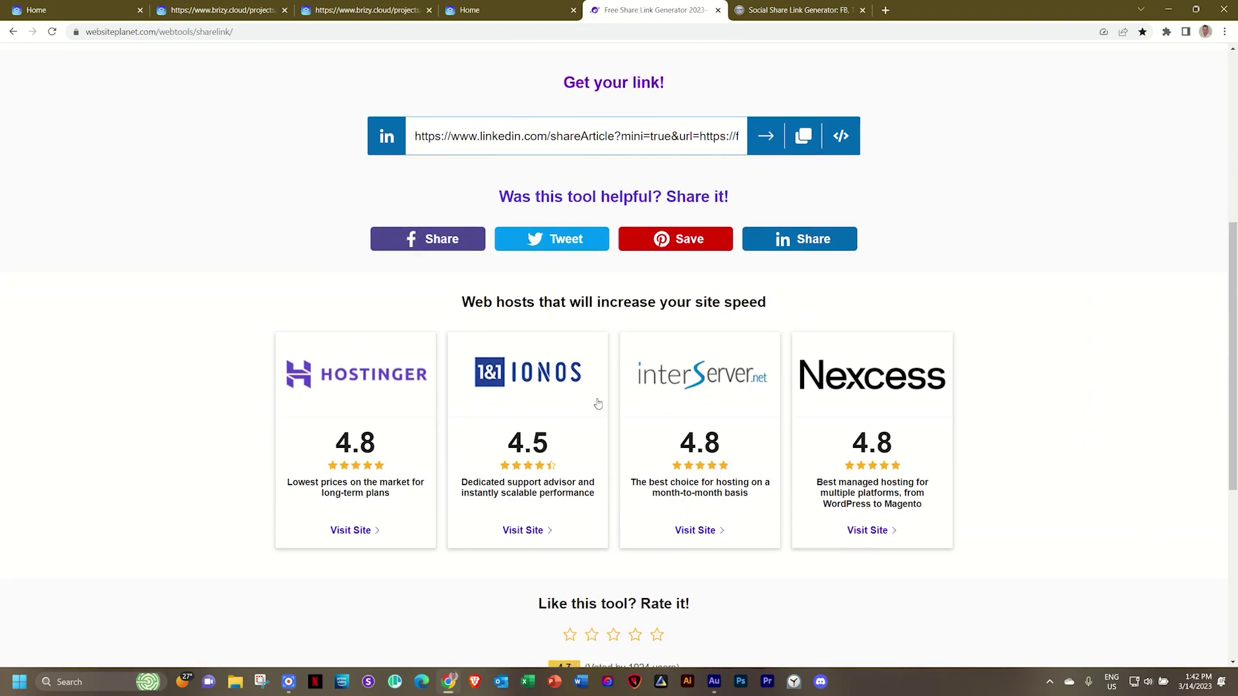
pyautogui.click(807, 136)
# Duplicate the Pinterest share icon and change the copy's glyph to LinkedIn.
pyautogui.click(319, 10)
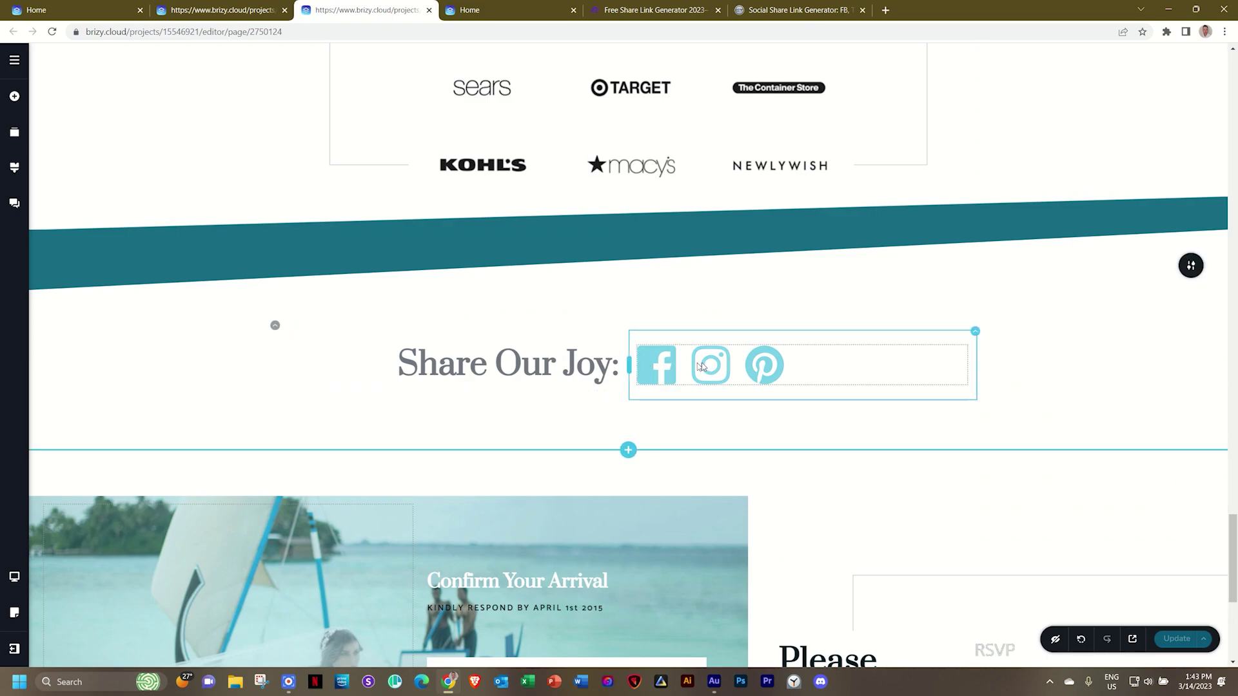
pyautogui.click(764, 366)
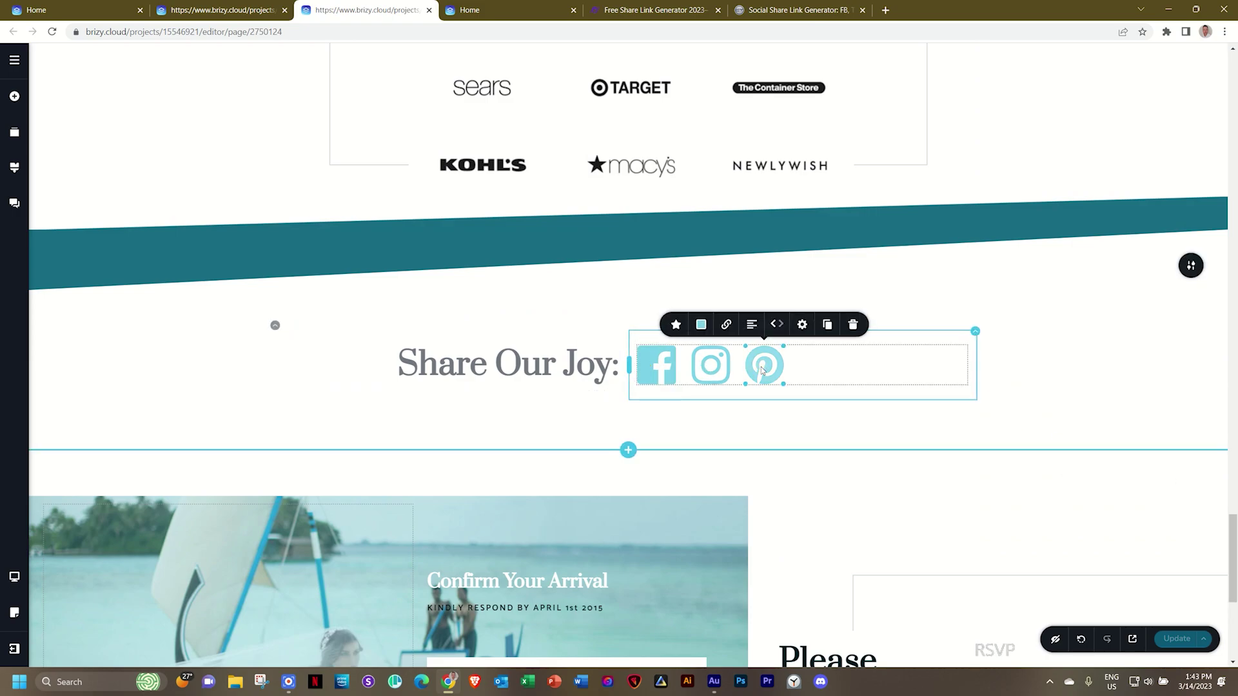
pyautogui.click(826, 325)
pyautogui.click(730, 324)
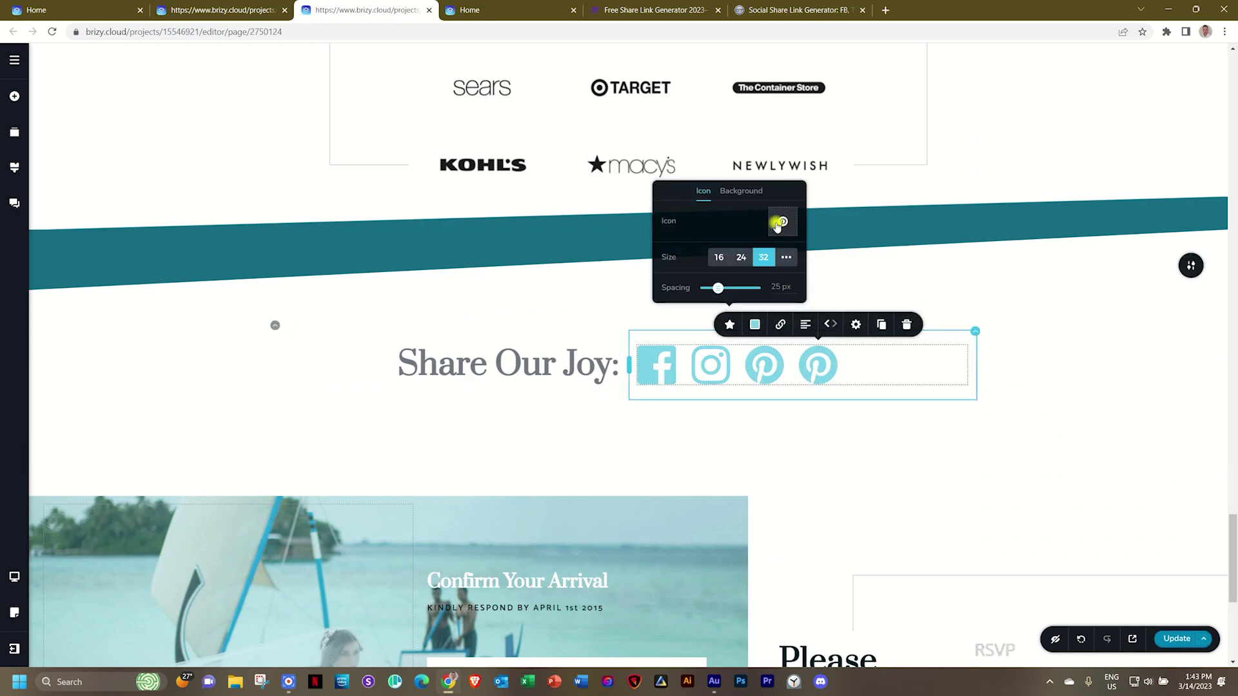
pyautogui.click(774, 227)
pyautogui.click(682, 212)
pyautogui.write('linked')
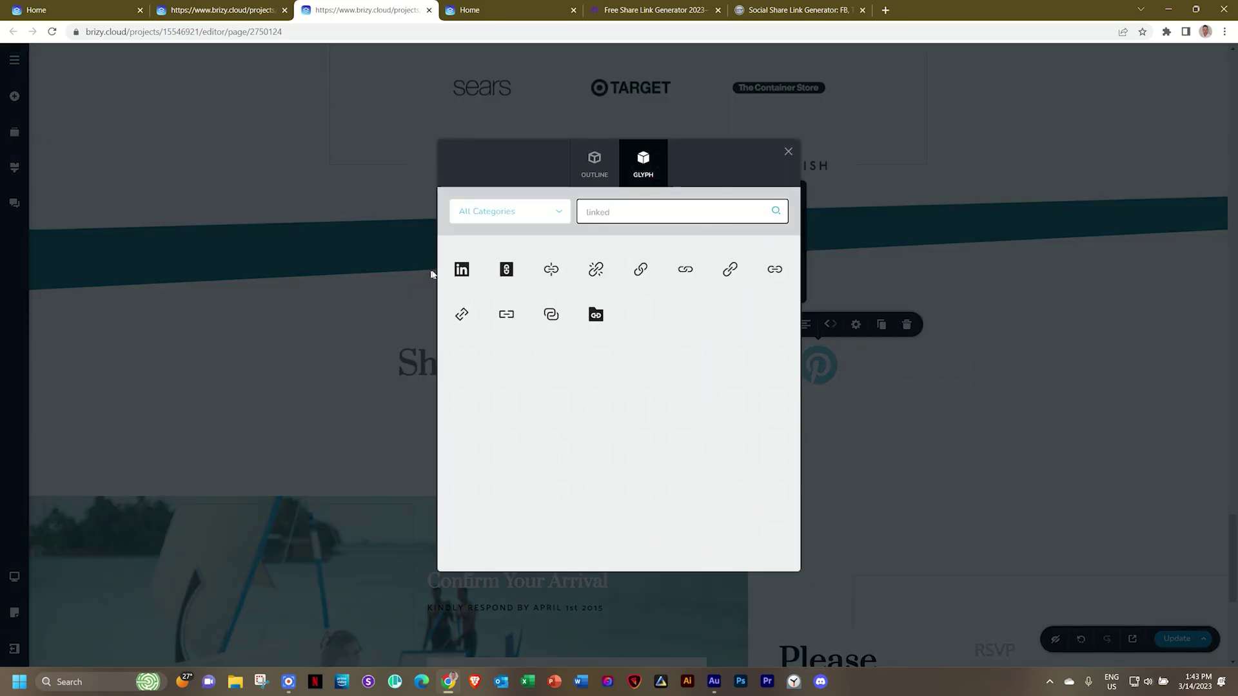
pyautogui.click(462, 269)
# Link the LinkedIn icon to the pasted share URL, opening in a new tab.
pyautogui.click(781, 324)
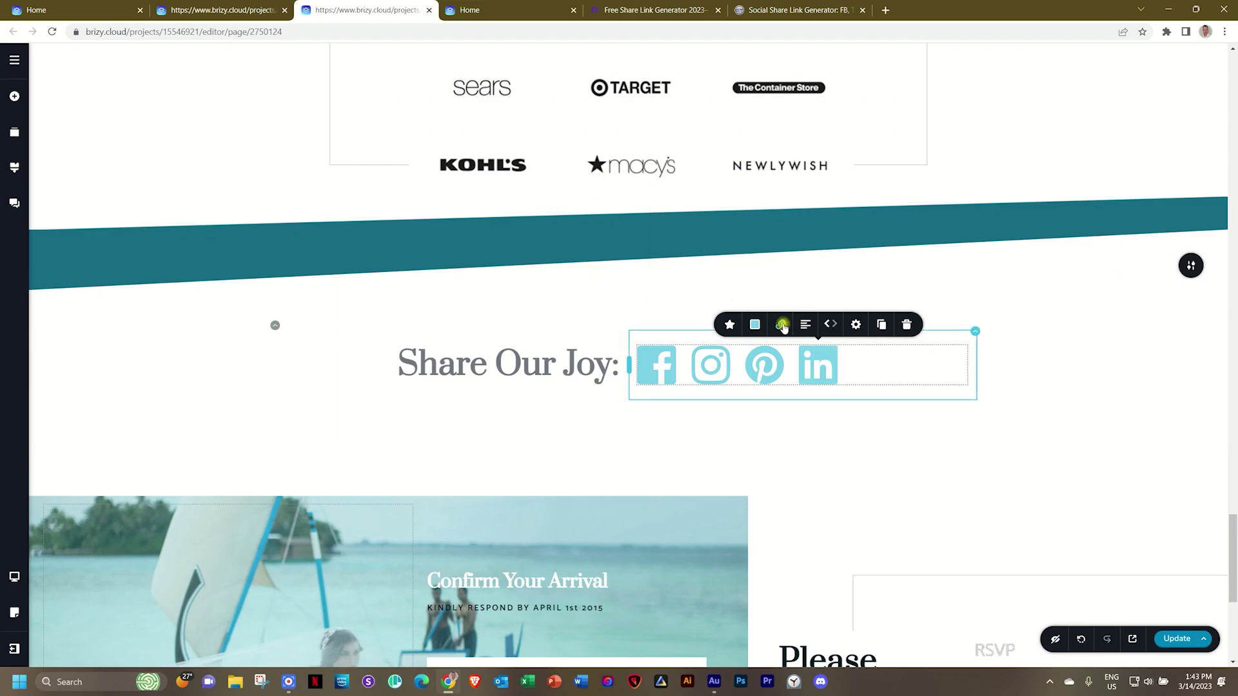
pyautogui.click(779, 225)
pyautogui.hotkey('ctrl', 'v')
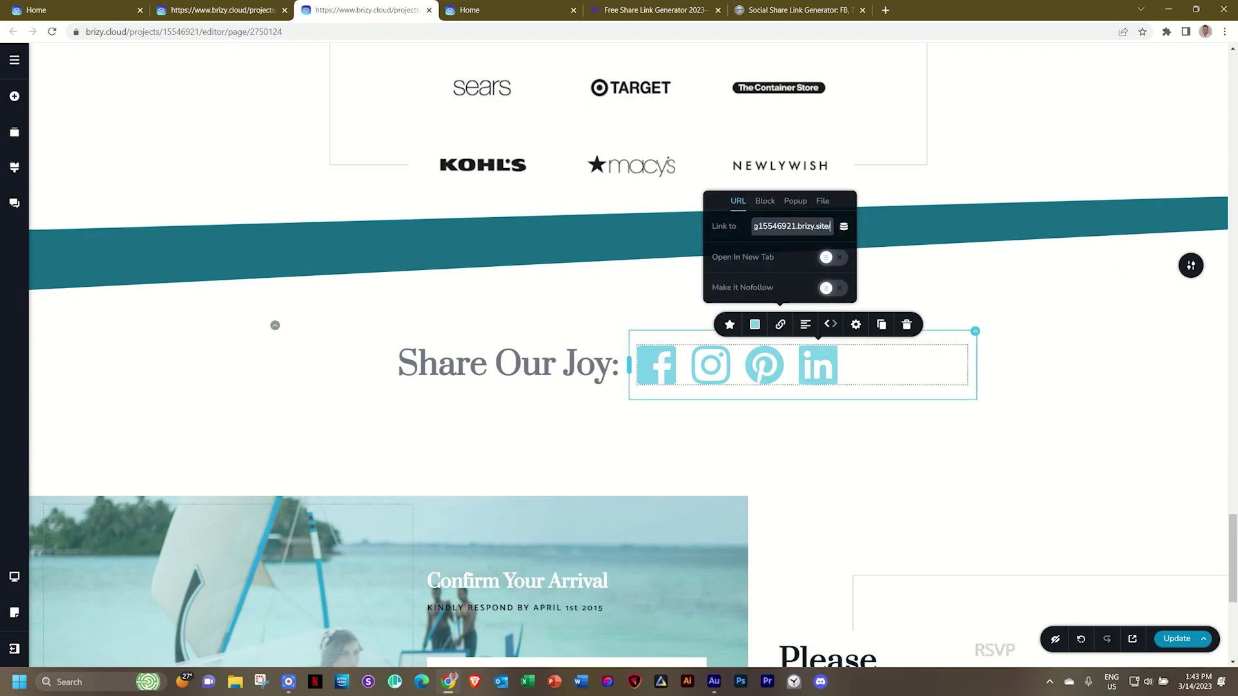
pyautogui.click(832, 257)
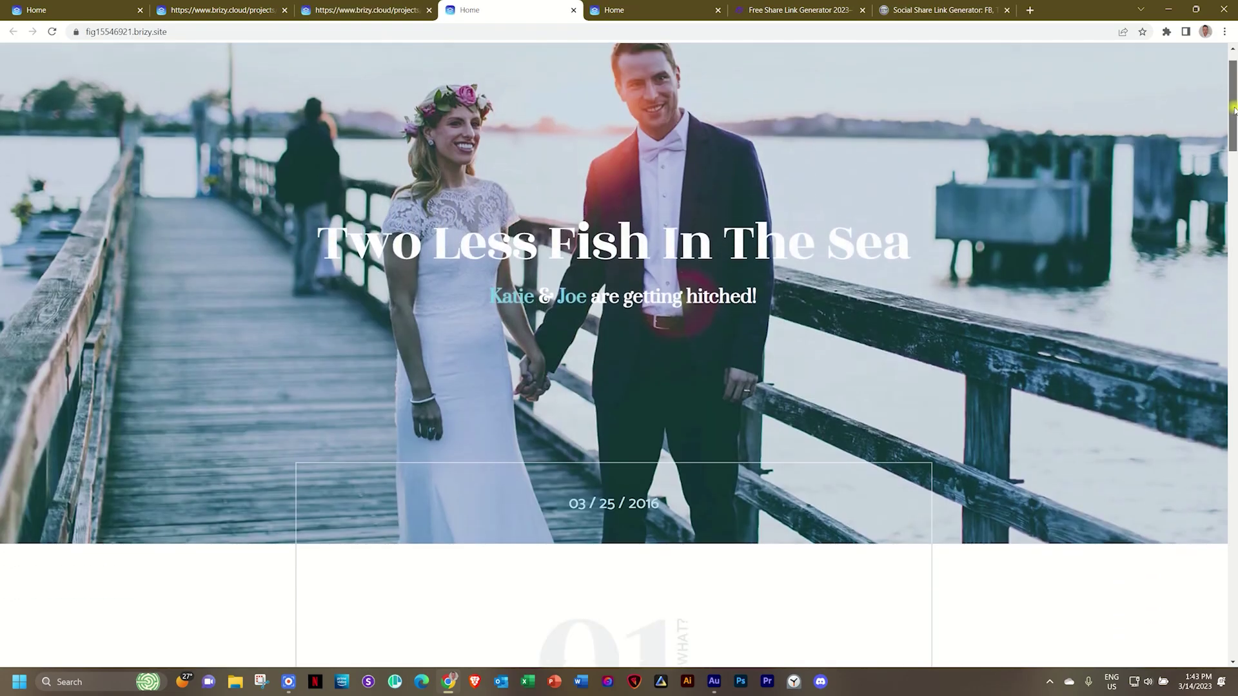
pyautogui.moveTo(1233, 97); pyautogui.dragTo(1232, 576)
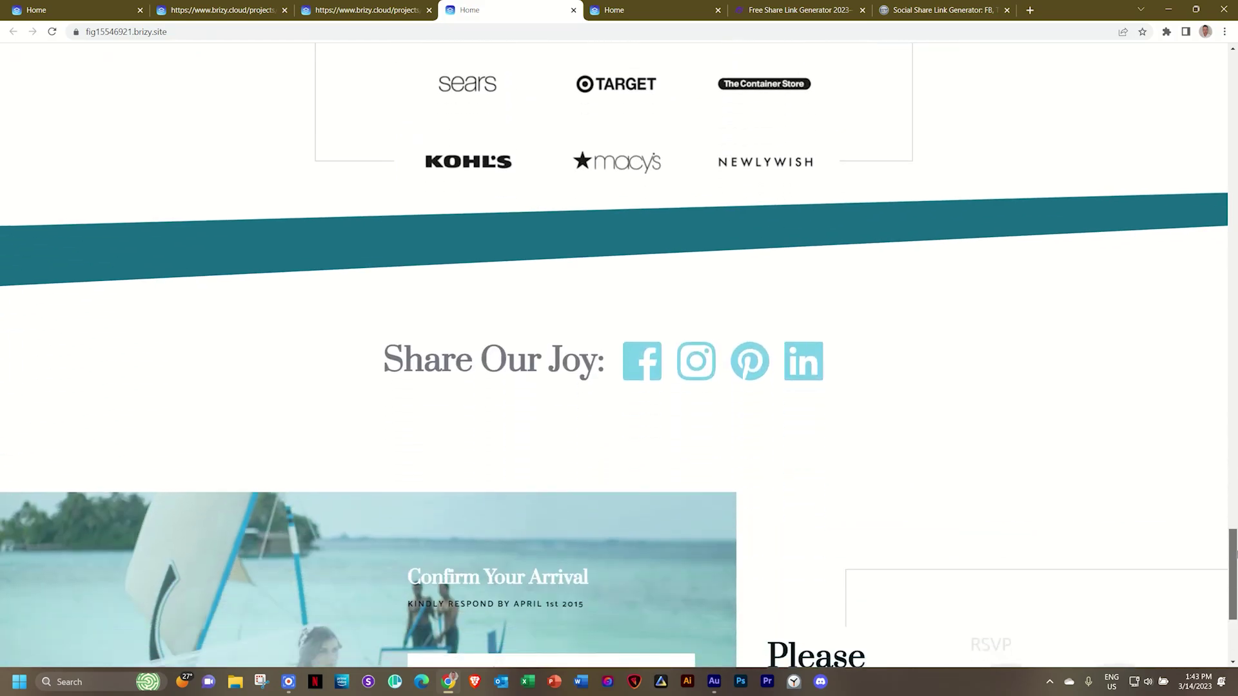
# Test the live LinkedIn icon, which shows a 'Two Less Fish In The Sea' share preview.
pyautogui.click(801, 364)
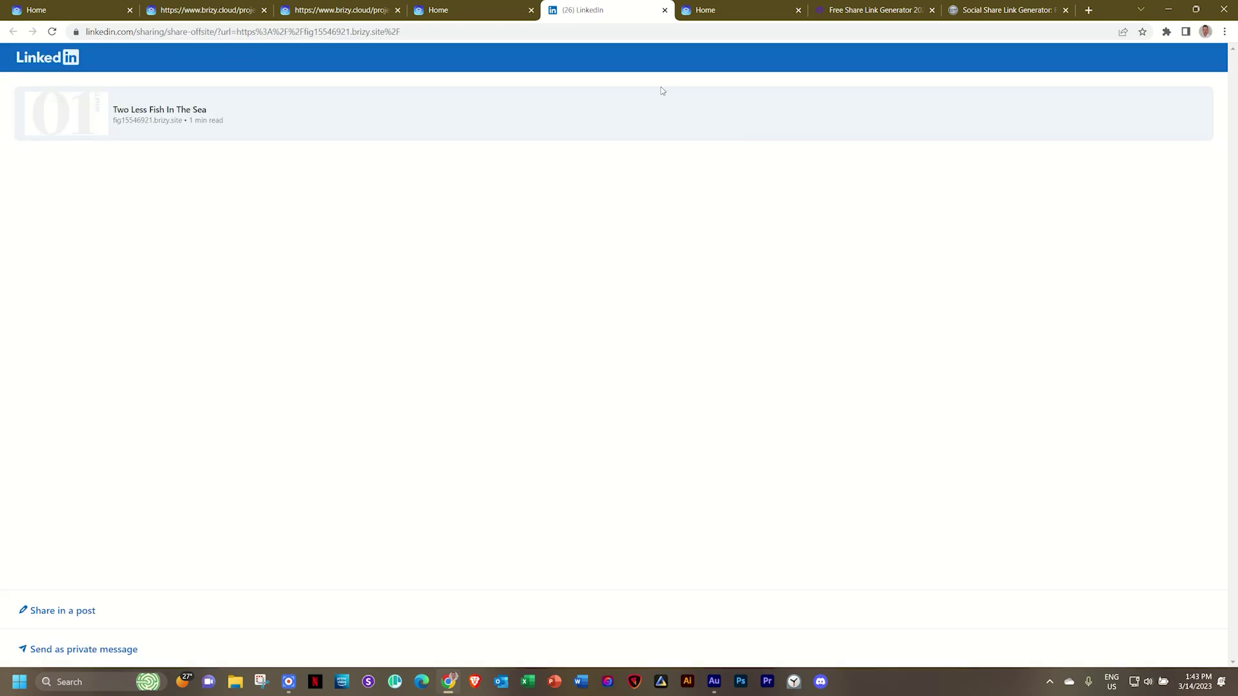
pyautogui.click(868, 10)
pyautogui.scroll(4, 385, 194)
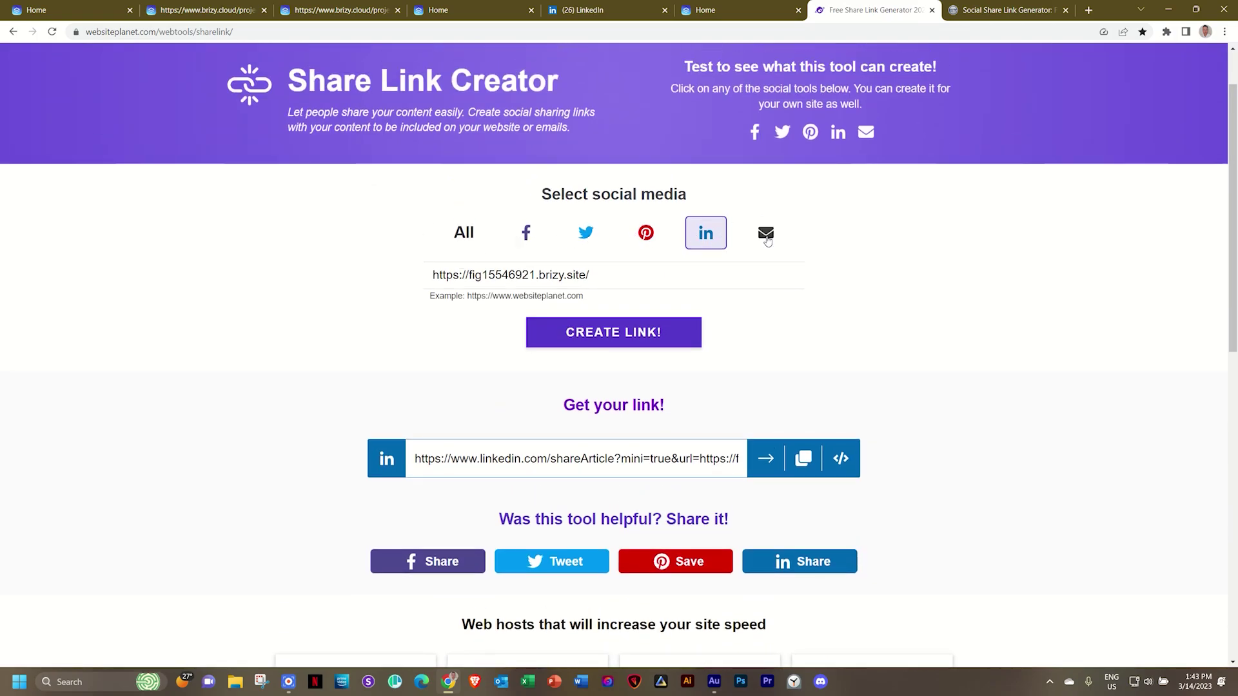
# Check the other open tabs, then start editing the music school's 'Share This Page!' heading.
pyautogui.click(999, 9)
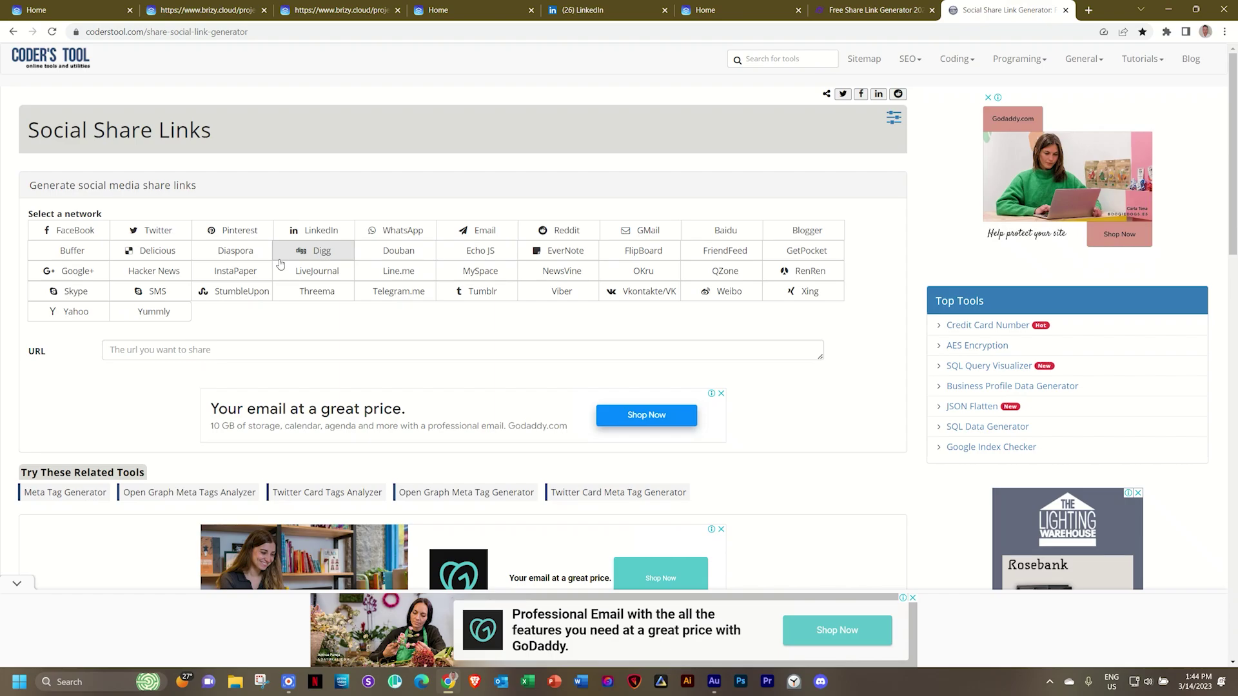
pyautogui.click(445, 10)
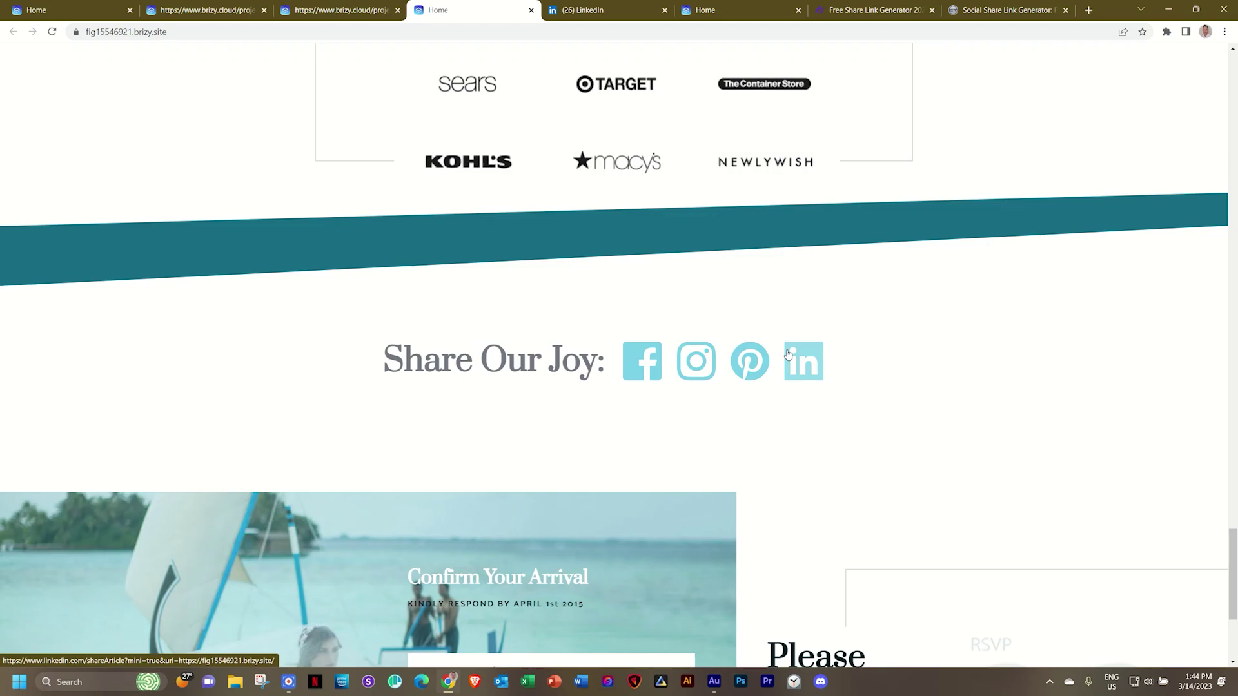
pyautogui.click(205, 10)
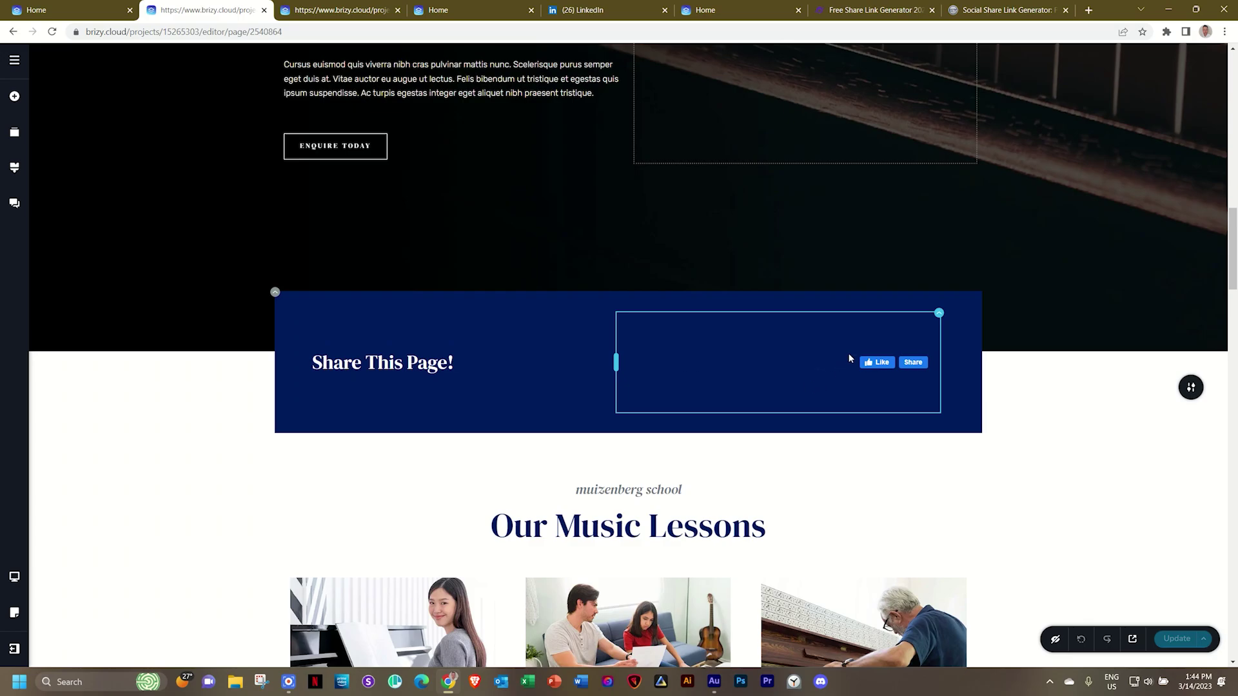
pyautogui.click(446, 362)
pyautogui.write('On F')
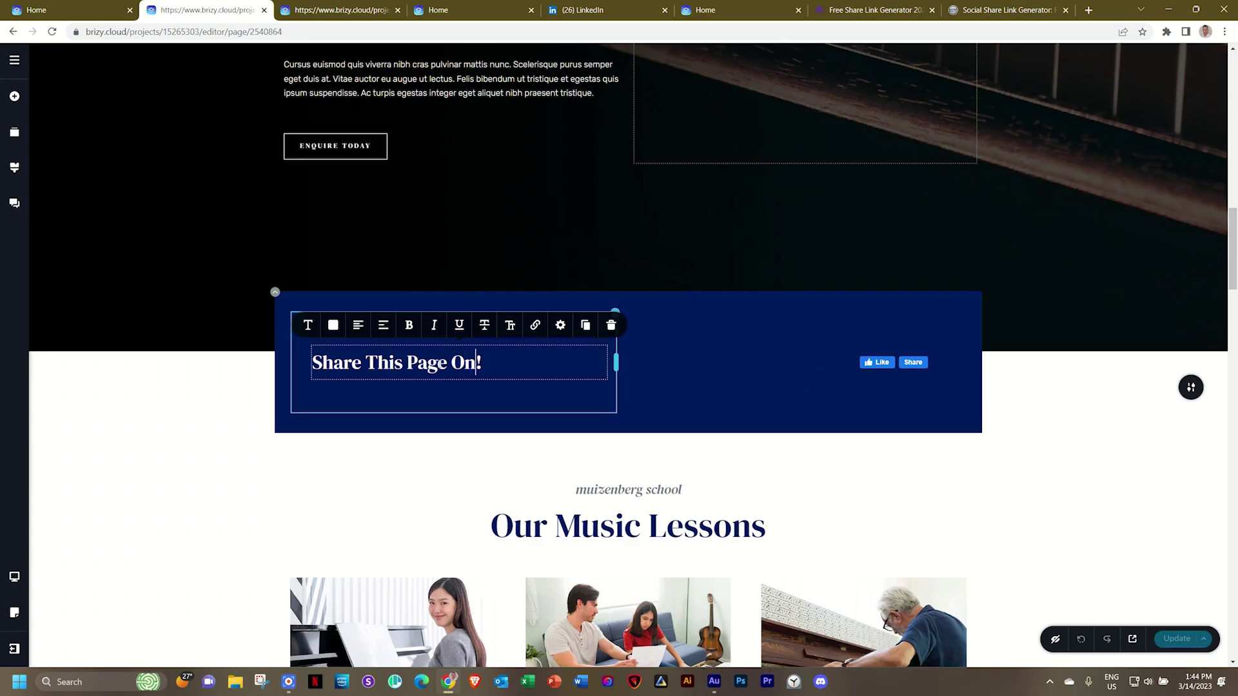
pyautogui.write('acebook')
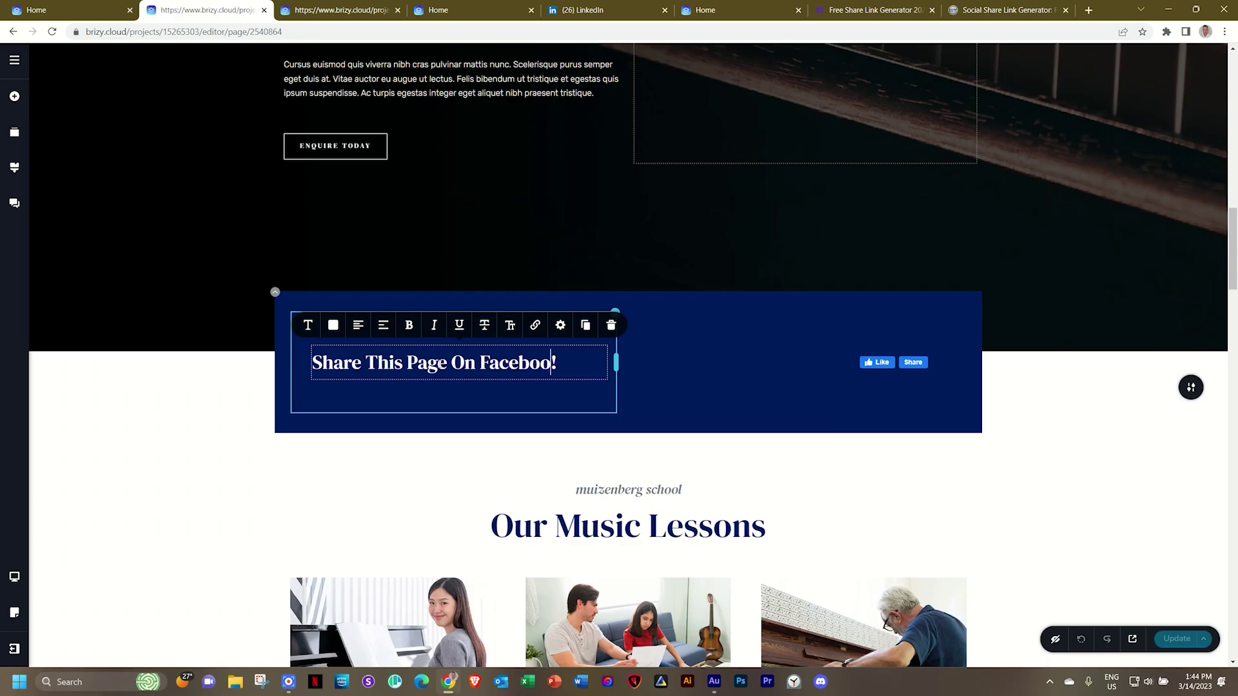
pyautogui.click(870, 10)
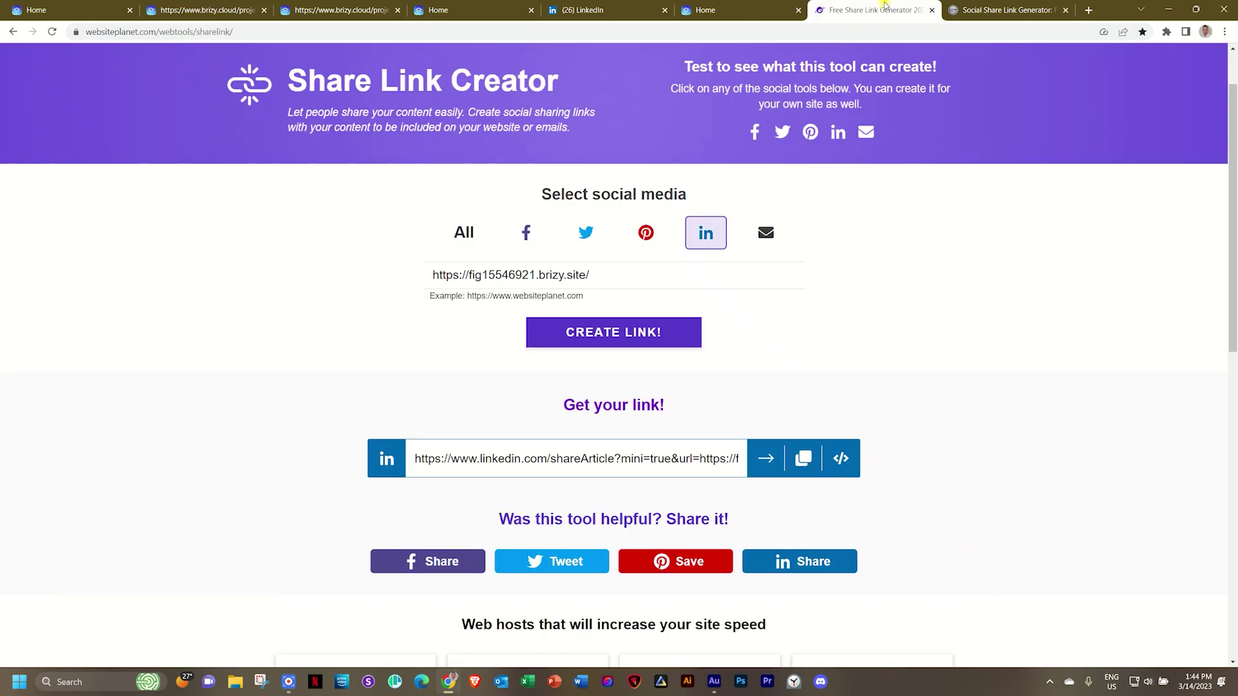
pyautogui.click(526, 232)
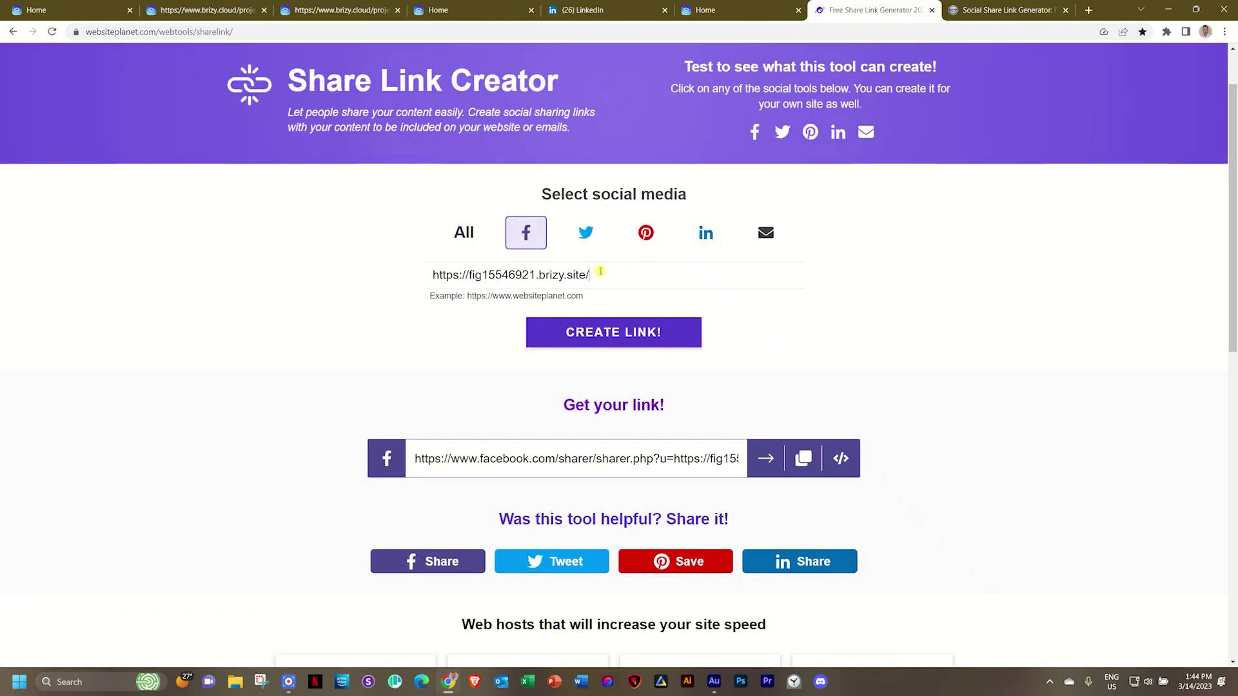
pyautogui.moveTo(601, 275); pyautogui.dragTo(426, 271)
pyautogui.write('https://assetdemo-001.brizy.site/')
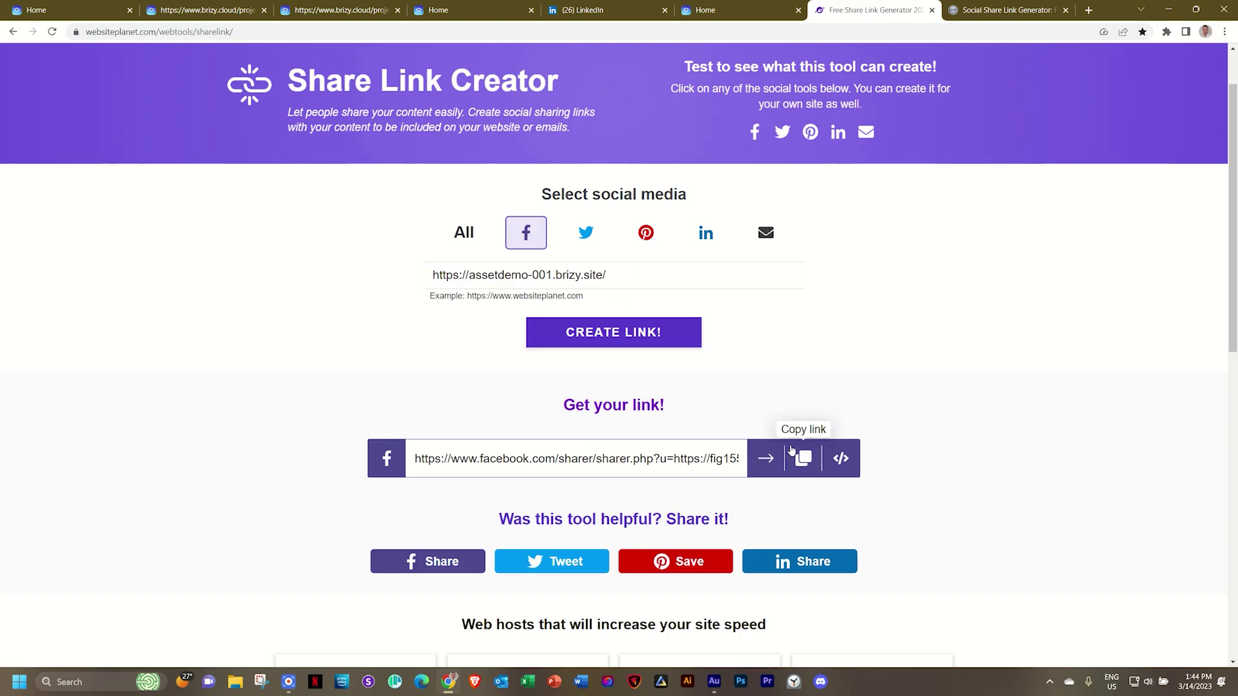
pyautogui.click(613, 332)
pyautogui.scroll(-1, 655, 341)
pyautogui.scroll(-3, 656, 340)
pyautogui.click(802, 136)
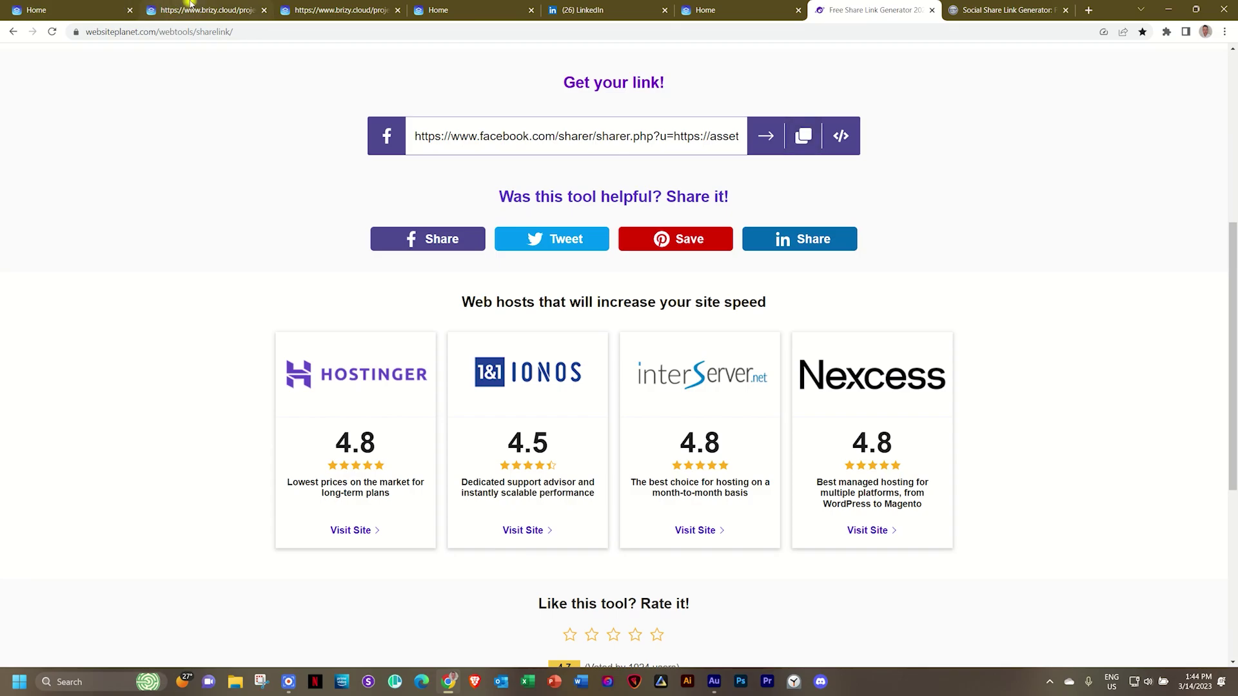
pyautogui.click(207, 10)
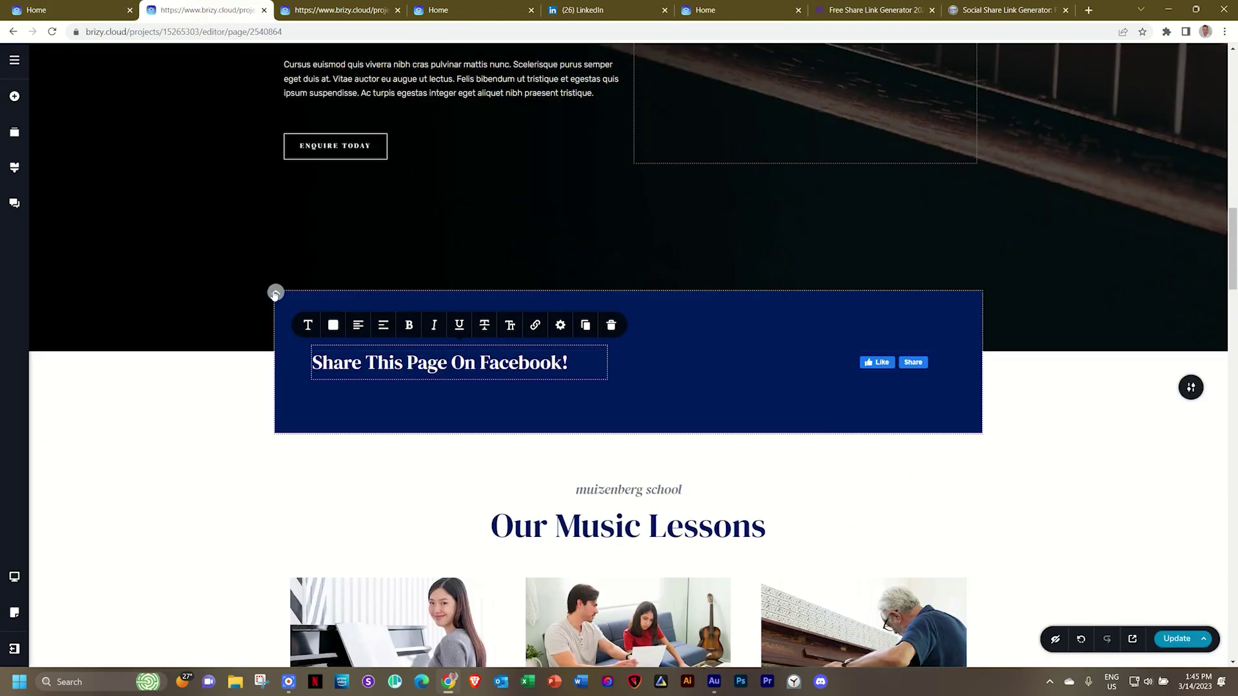
# Set the section's link to the pasted Facebook share URL in a new tab, then publish.
pyautogui.click(274, 292)
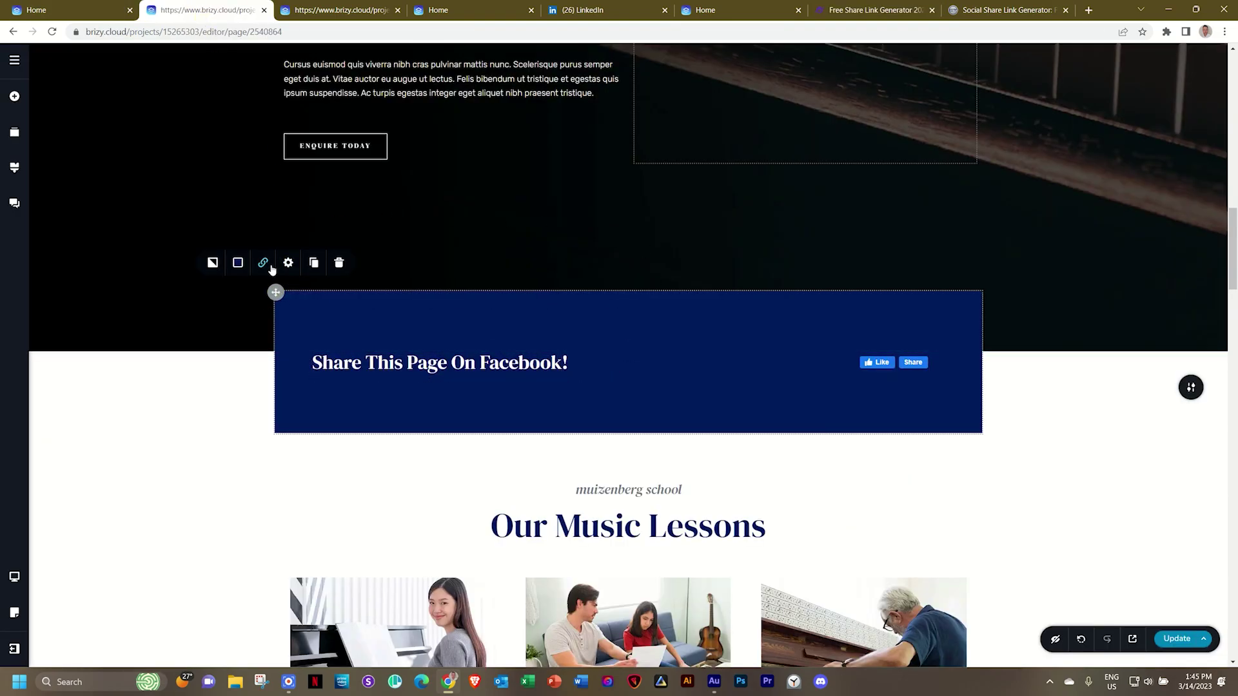
pyautogui.click(264, 262)
pyautogui.click(284, 164)
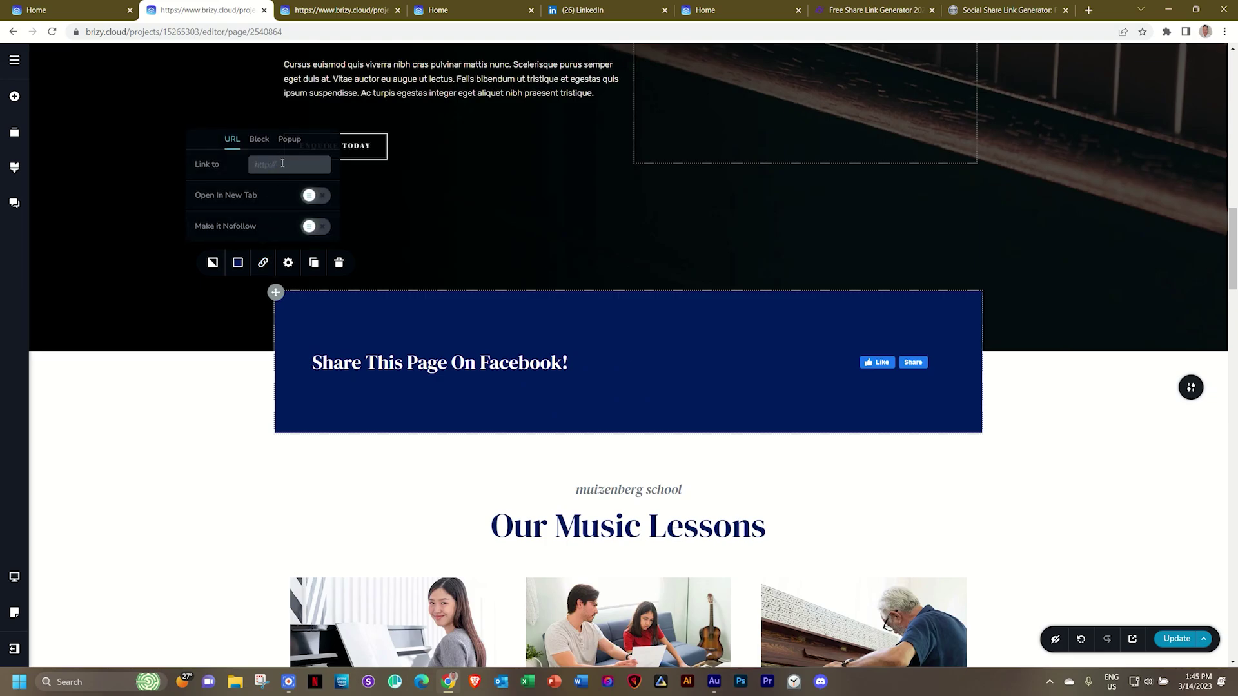
pyautogui.hotkey('ctrl', 'v')
pyautogui.click(314, 196)
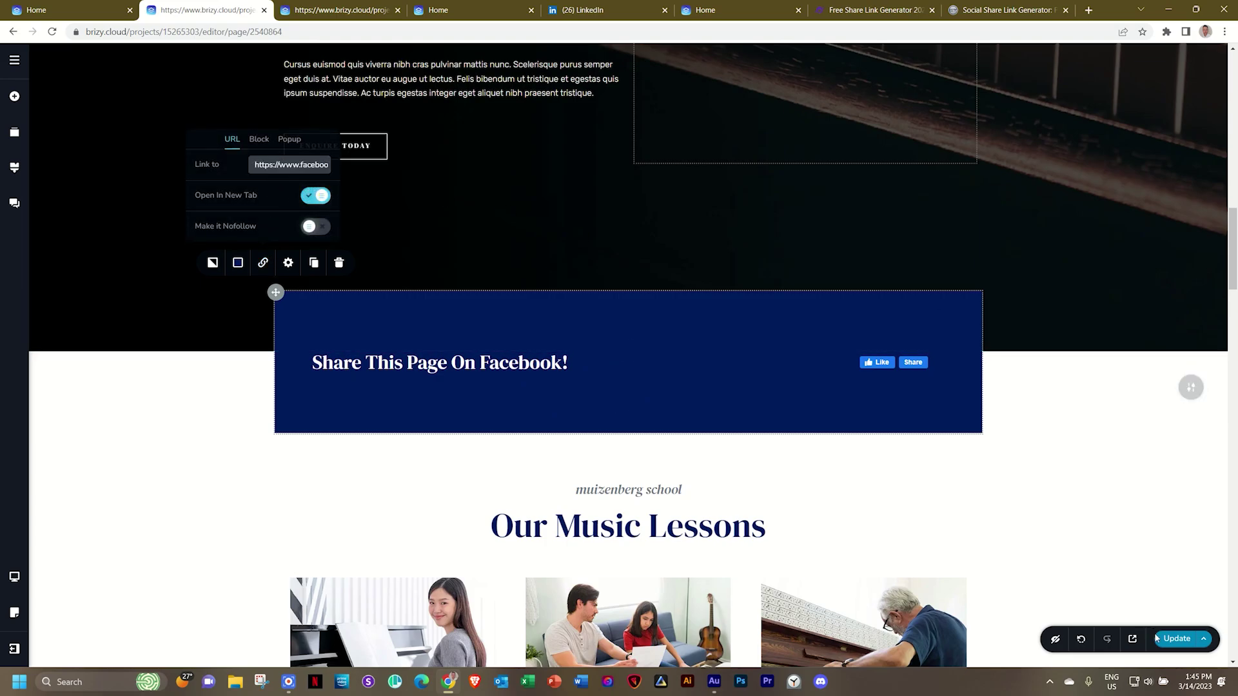
pyautogui.click(1177, 638)
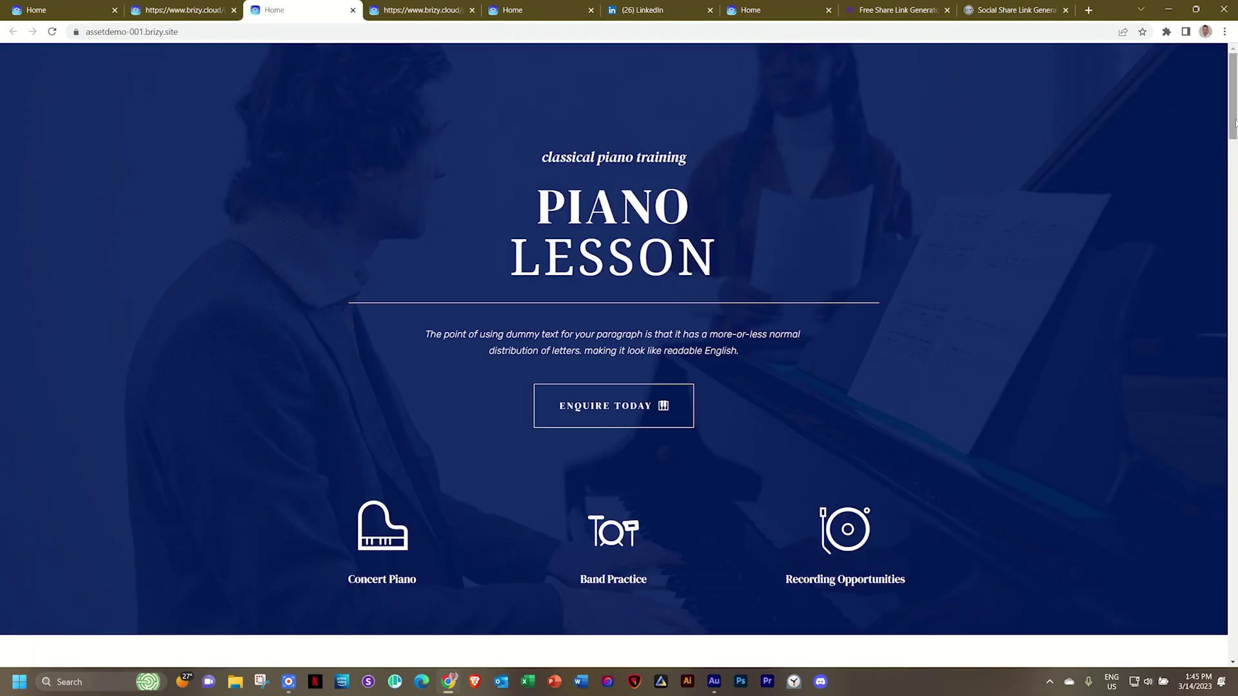
pyautogui.scroll(-10, 598, 311)
pyautogui.scroll(-5, 598, 312)
pyautogui.scroll(3, 599, 312)
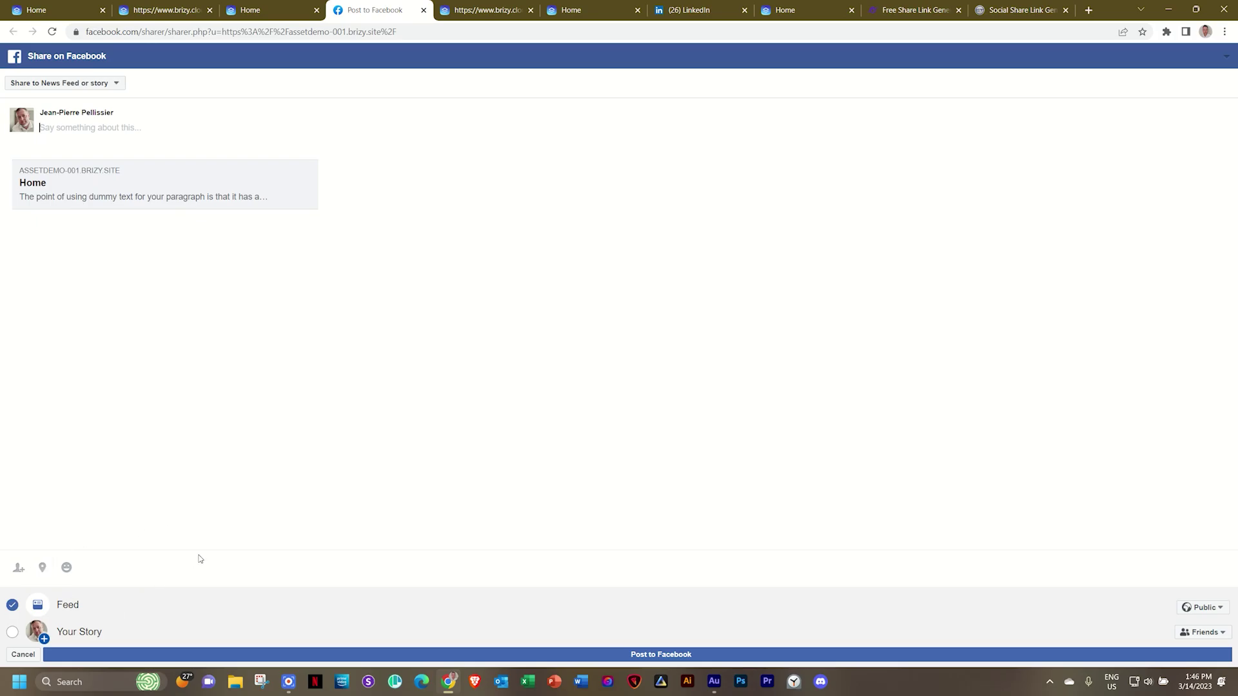
# Switch back to the Brizy wedding page editor with Ctrl+Tab.
pyautogui.hotkey('ctrl', 'Tab')
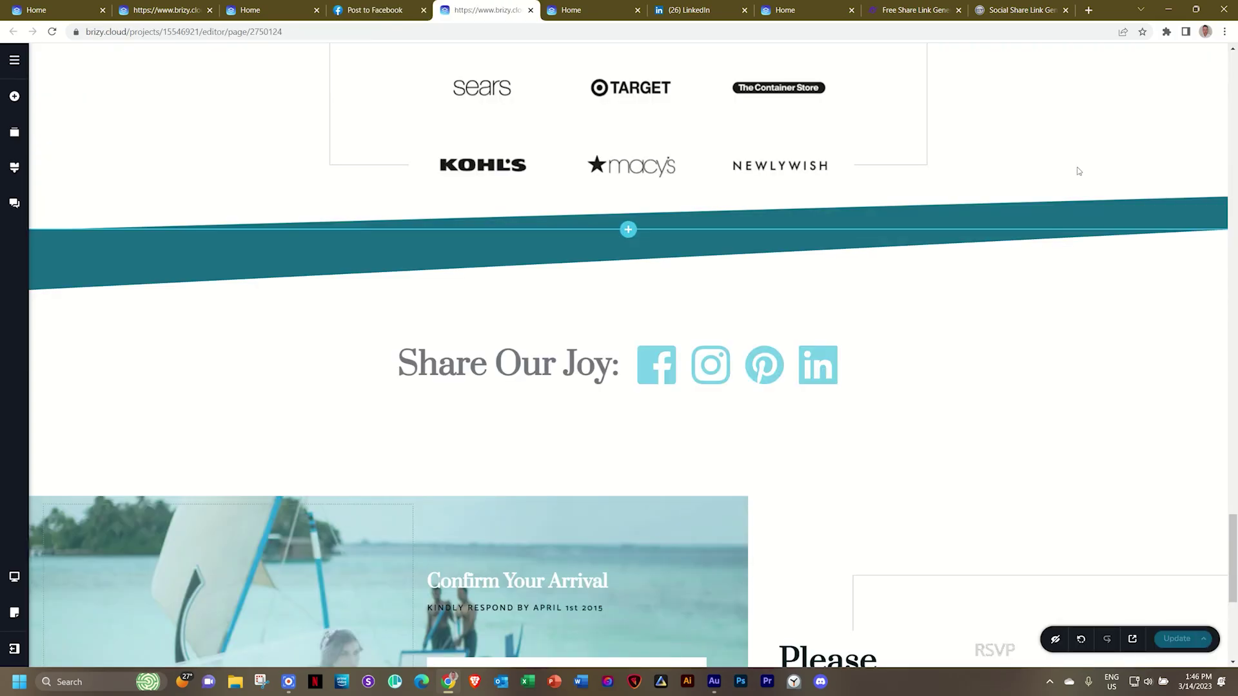